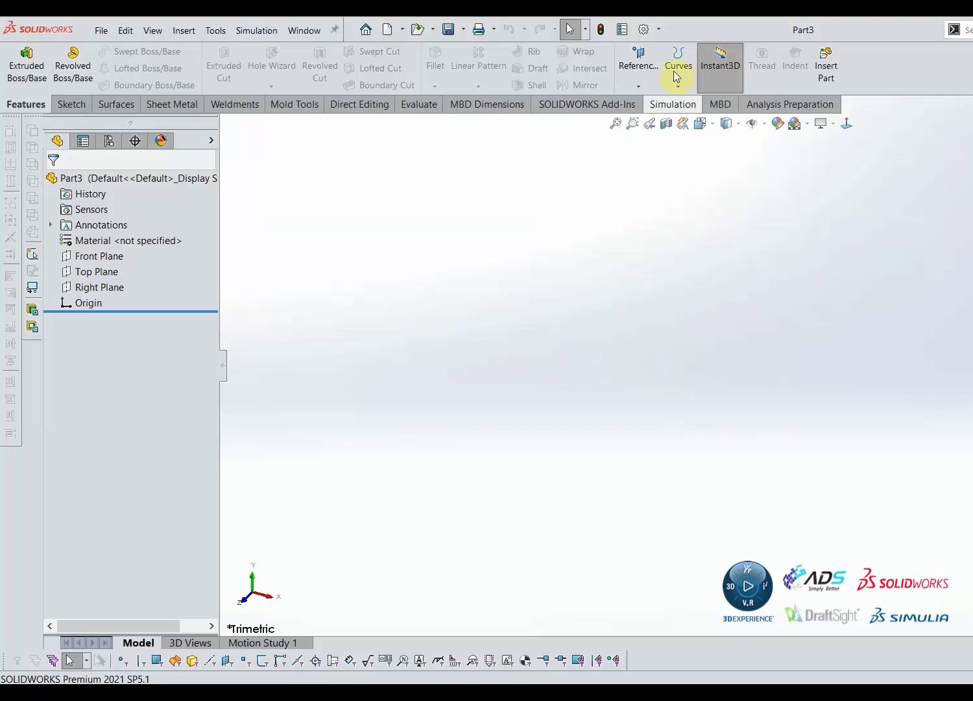
- Review the installed add-ins list and close it without changes
{"action": "left_click", "coordinate": [659, 30]}
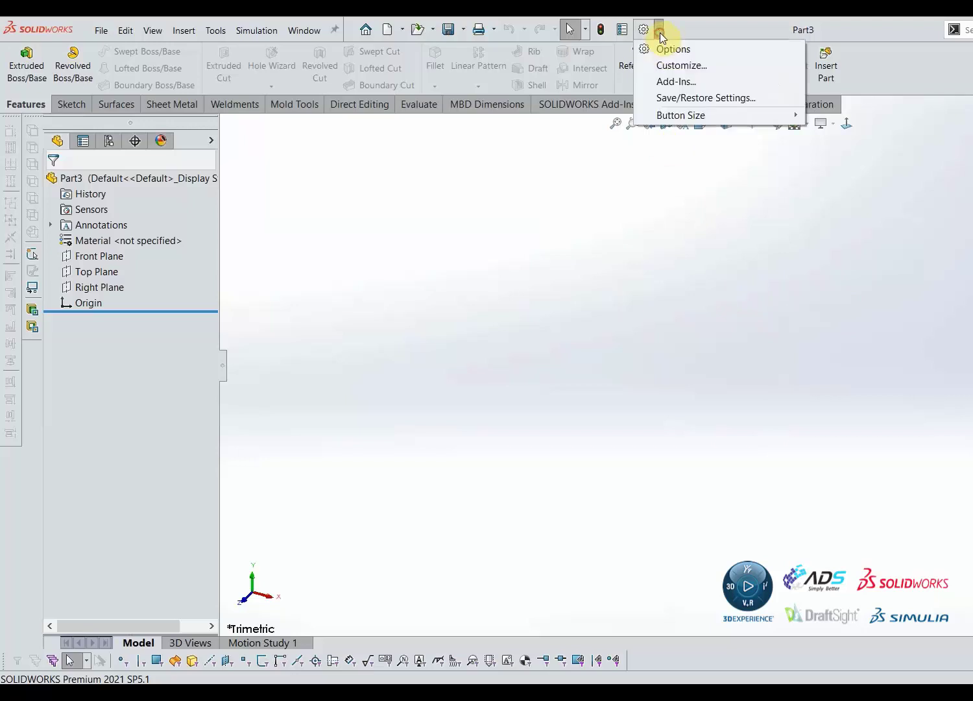
{"action": "left_click", "coordinate": [675, 81]}
{"action": "mouse_move", "coordinate": [756, 214]}
{"action": "left_mouse_down"}
{"action": "mouse_move", "coordinate": [754, 375]}
{"action": "mouse_move", "coordinate": [743, 397]}
{"action": "left_mouse_up"}
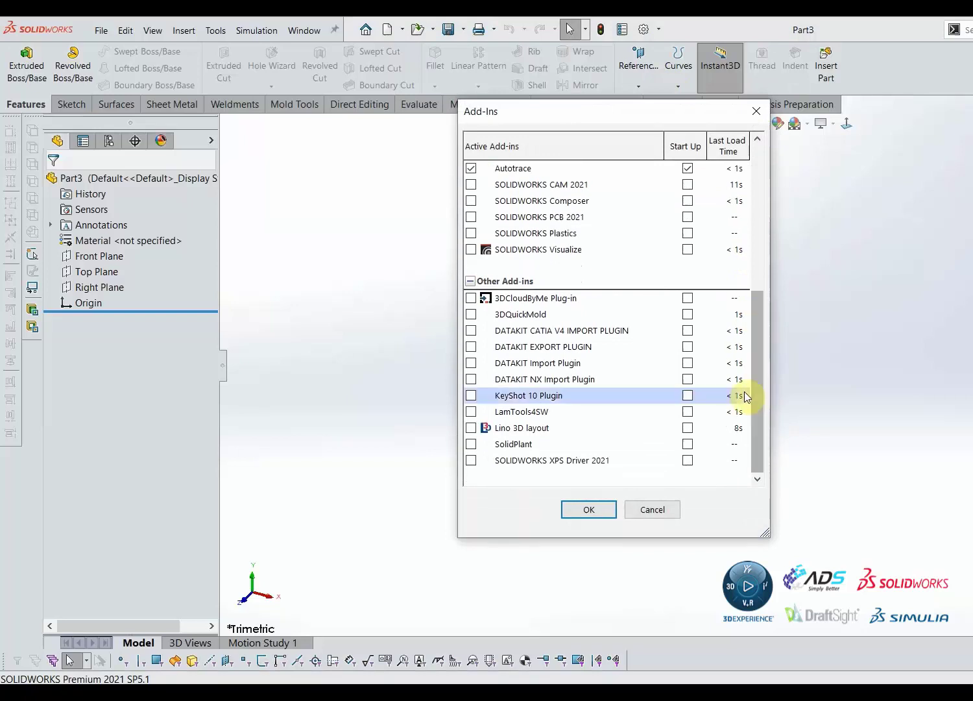
{"action": "left_click_drag", "start_coordinate": [761, 317], "coordinate": [560, 217]}
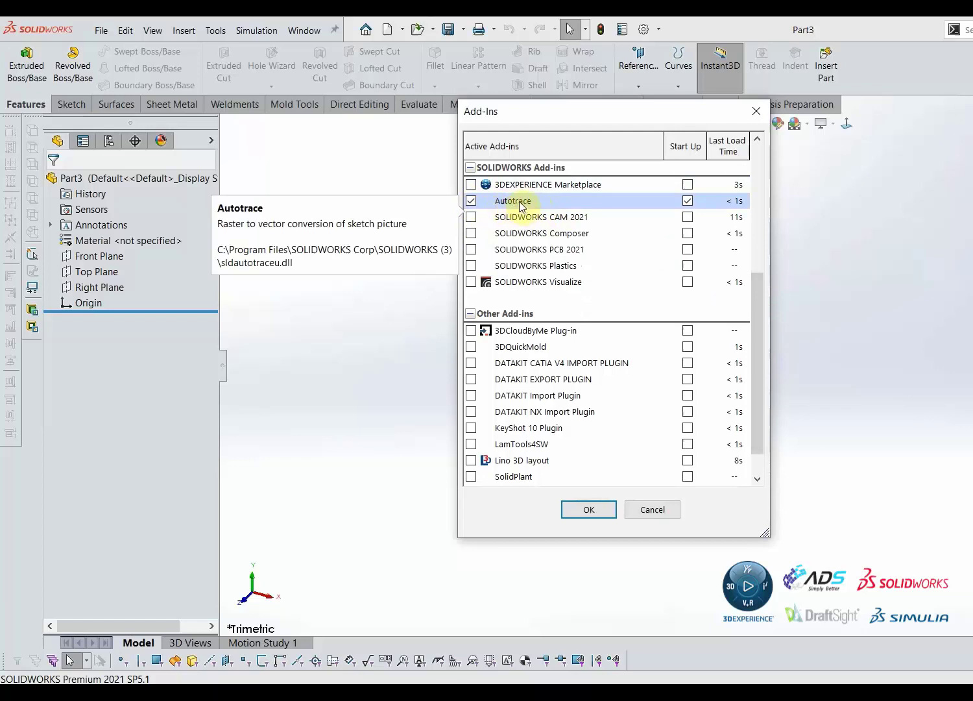
{"action": "left_click", "coordinate": [652, 510]}
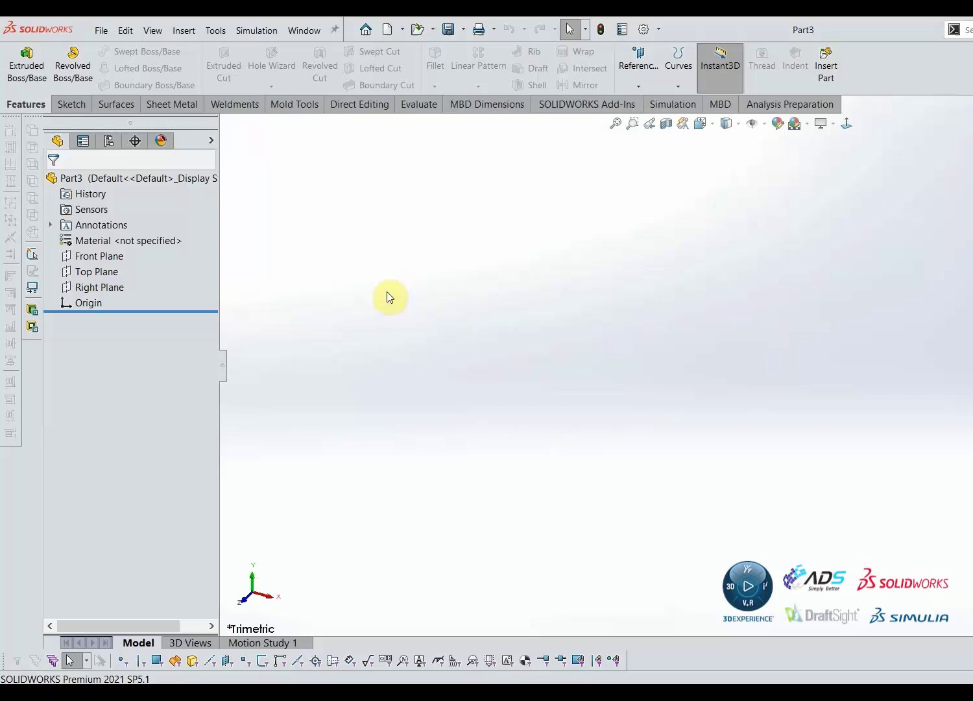
- Start a new sketch on the Front Plane
{"action": "right_click", "coordinate": [109, 259]}
{"action": "left_click", "coordinate": [121, 237]}
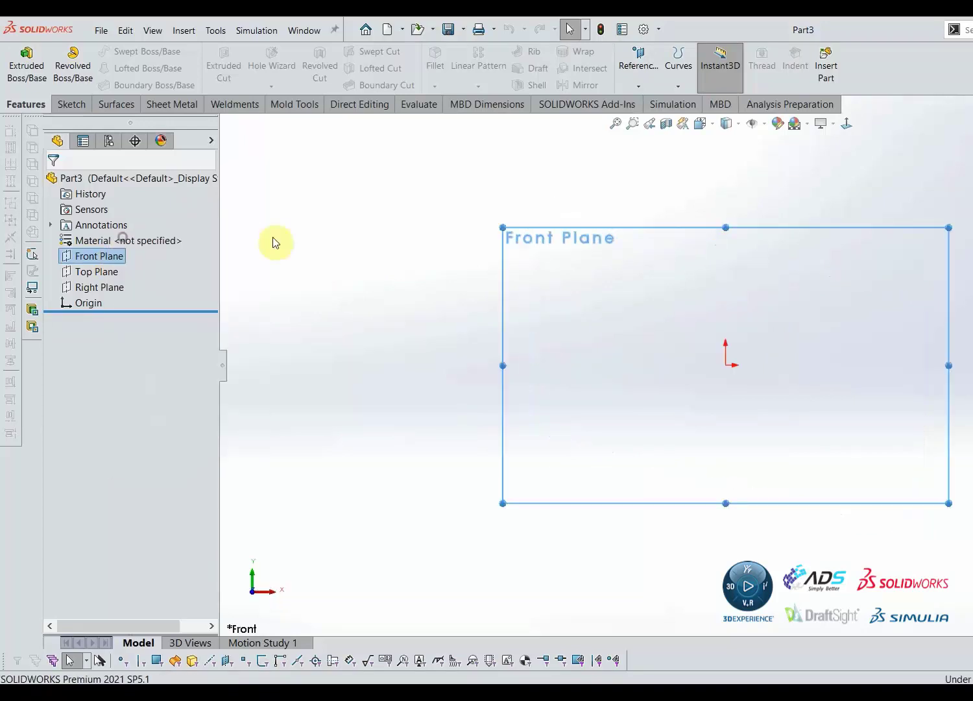
{"action": "left_click", "coordinate": [347, 231]}
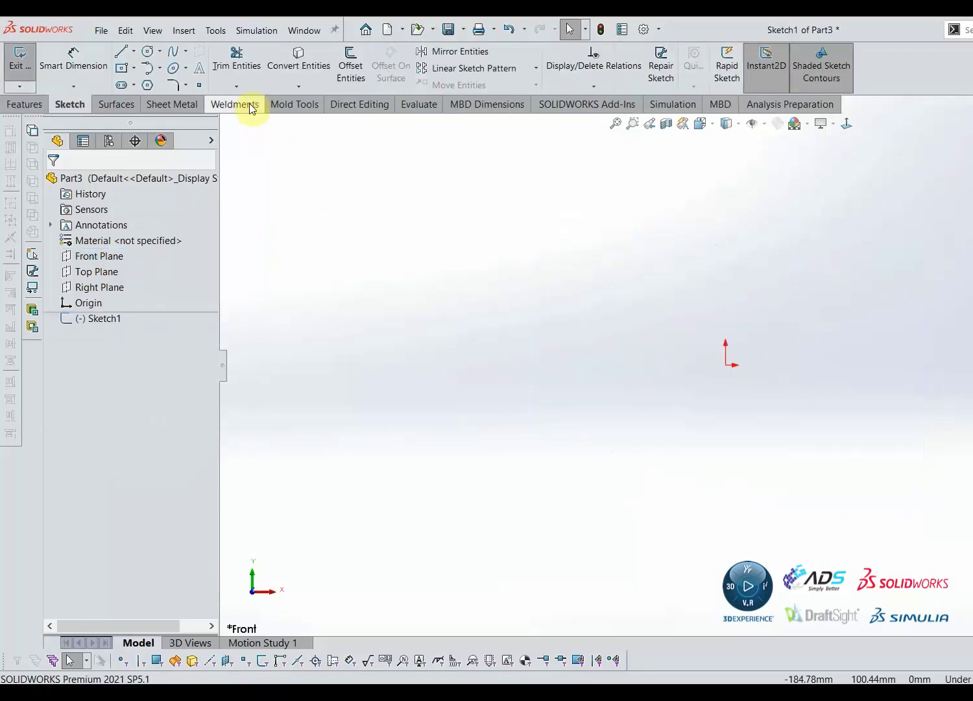
- Insert eagle-silhouette.jpg into the sketch as a sketch picture
{"action": "left_click", "coordinate": [215, 32]}
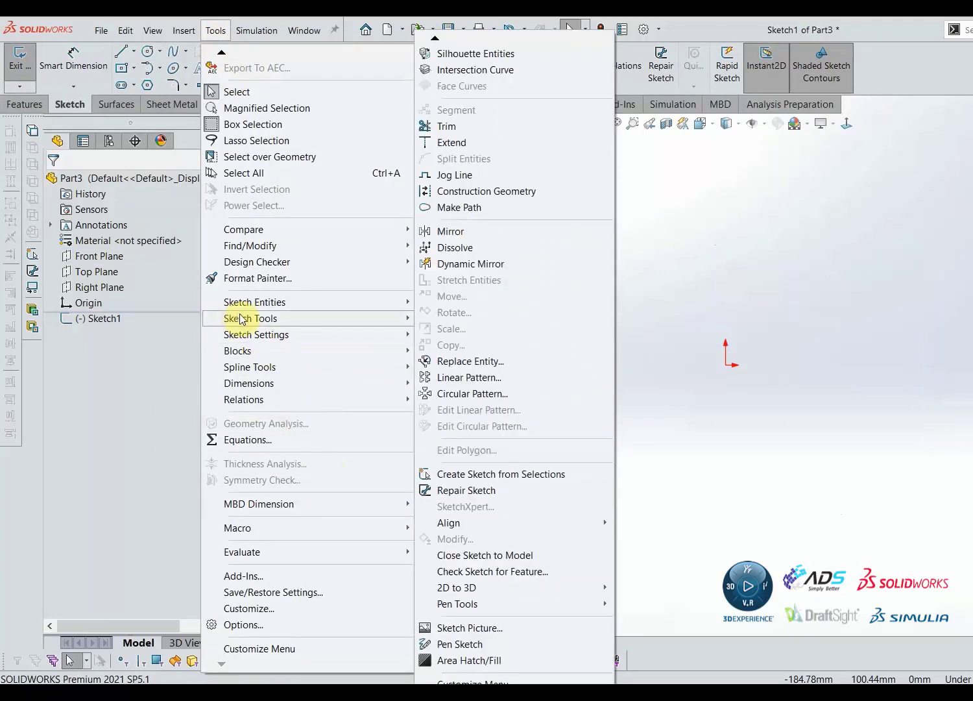
{"action": "mouse_move", "coordinate": [251, 319]}
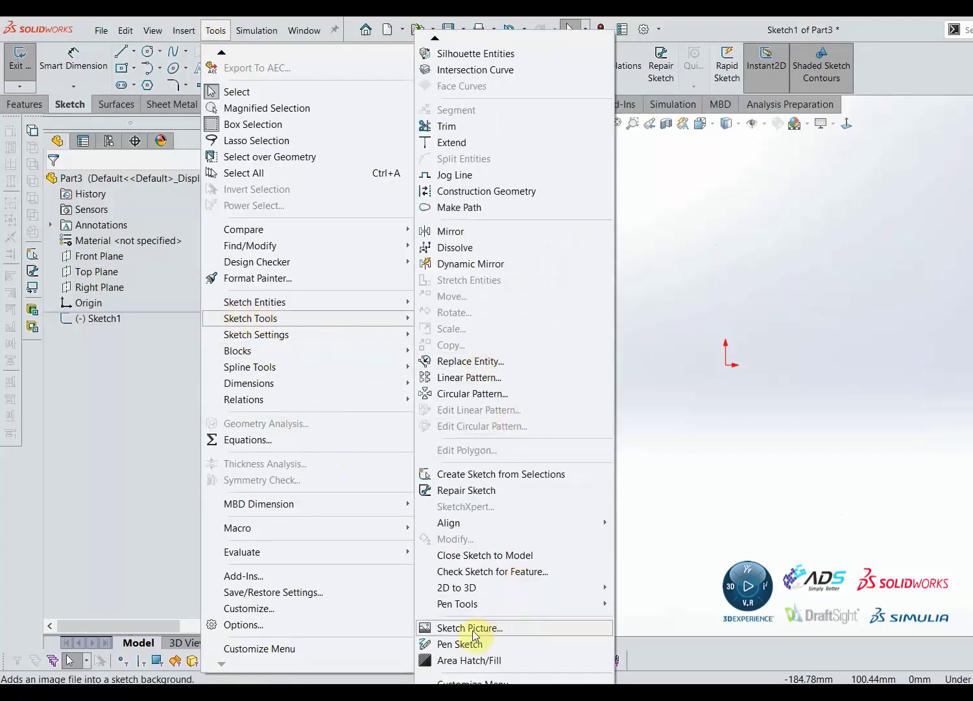
{"action": "left_click", "coordinate": [462, 629]}
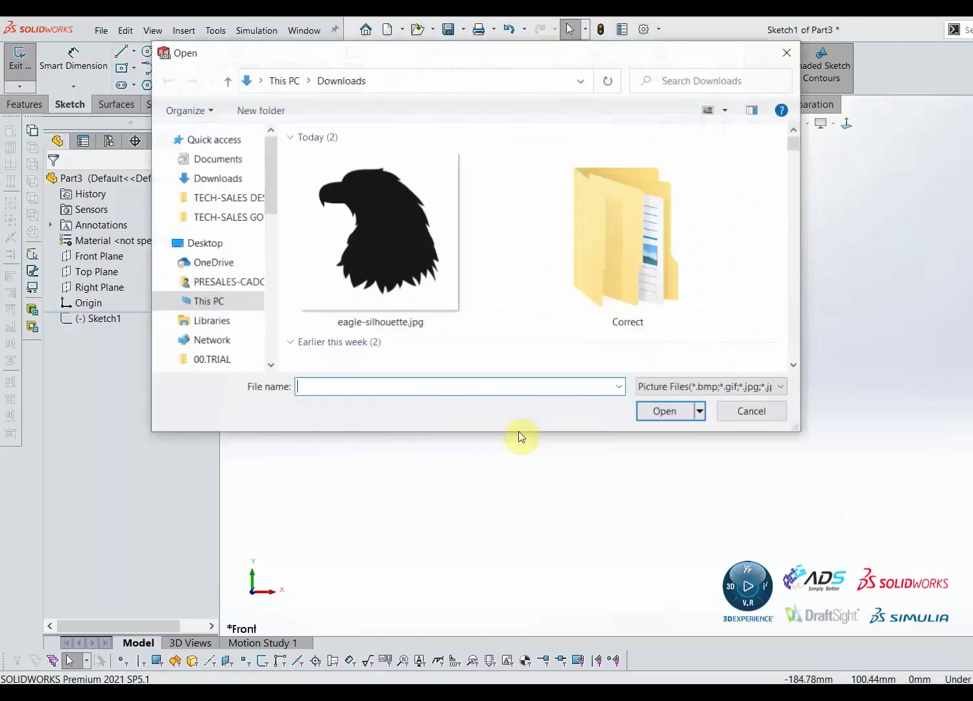
{"action": "left_click", "coordinate": [415, 260]}
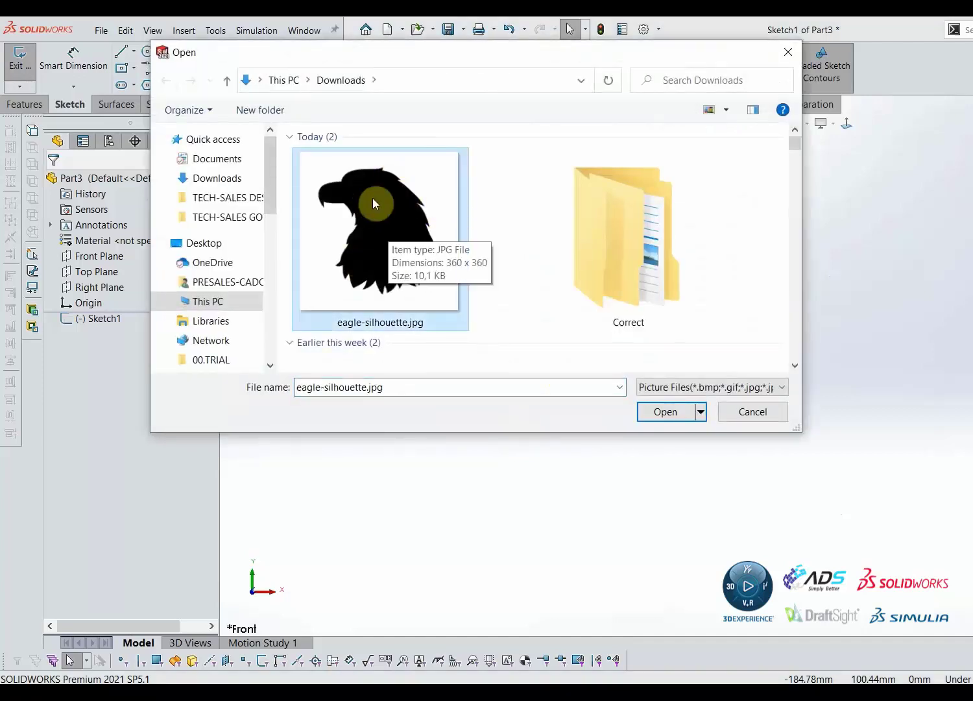
{"action": "left_click", "coordinate": [667, 411]}
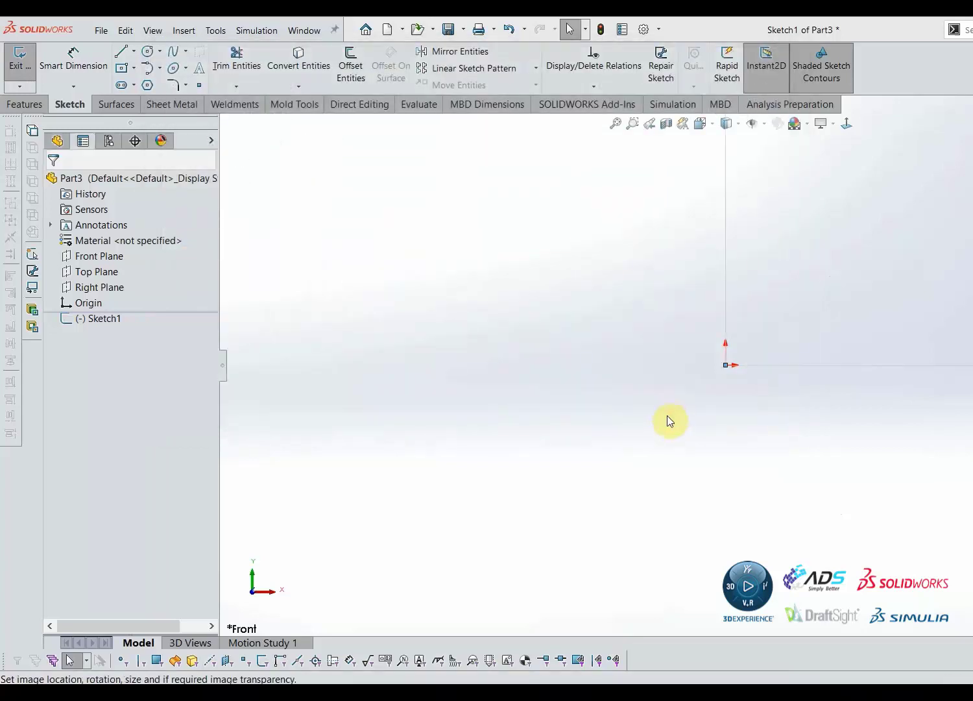
- Zoom to fit the 360 mm eagle picture and advance to its Autotrace options
{"action": "key", "text": "f"}
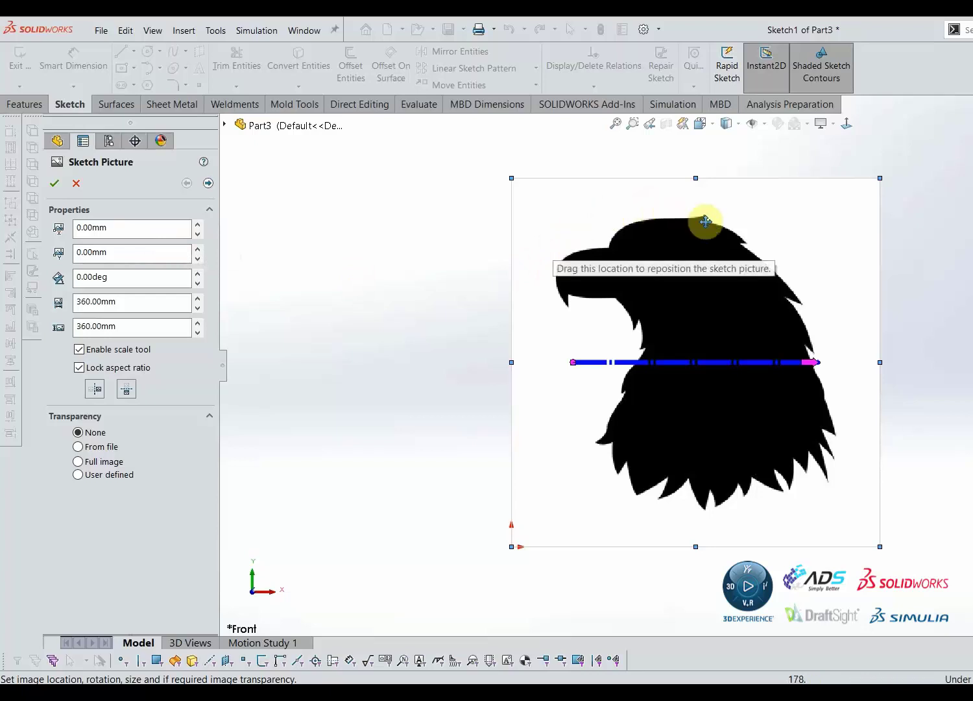
{"action": "left_click", "coordinate": [208, 183]}
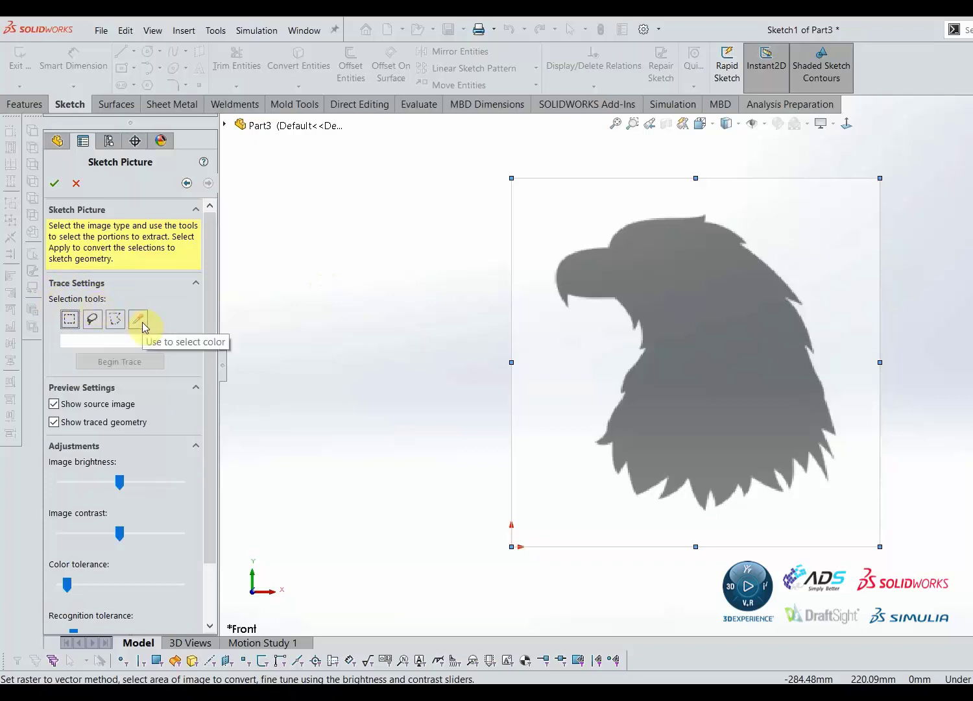
- Sample the eagle's colour from the image and begin tracing its outline
{"action": "left_click", "coordinate": [138, 319]}
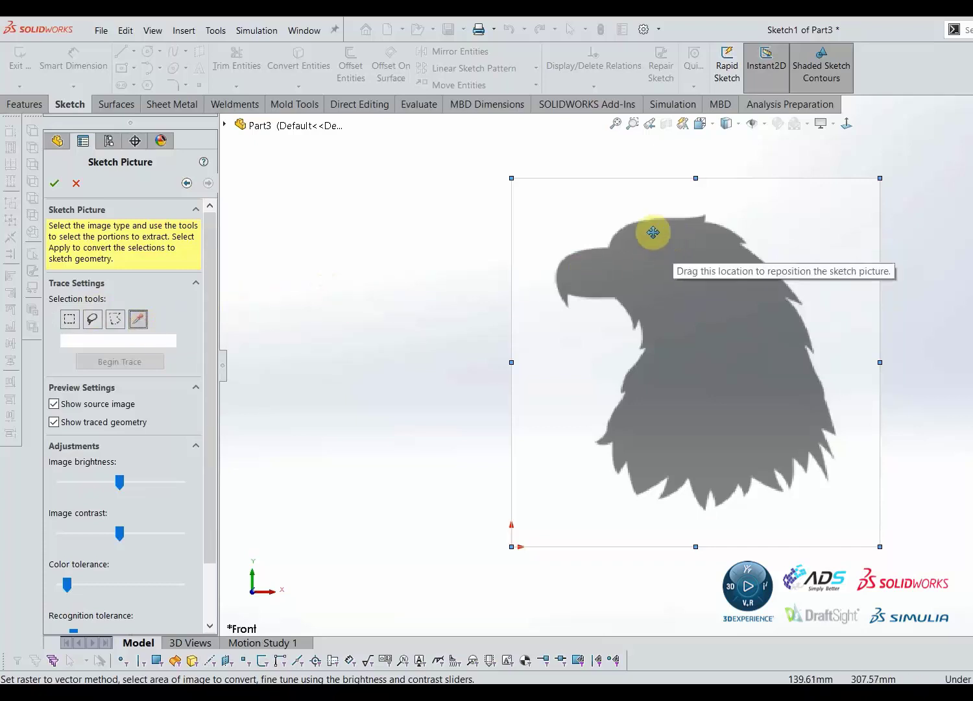
{"action": "left_click", "coordinate": [702, 321]}
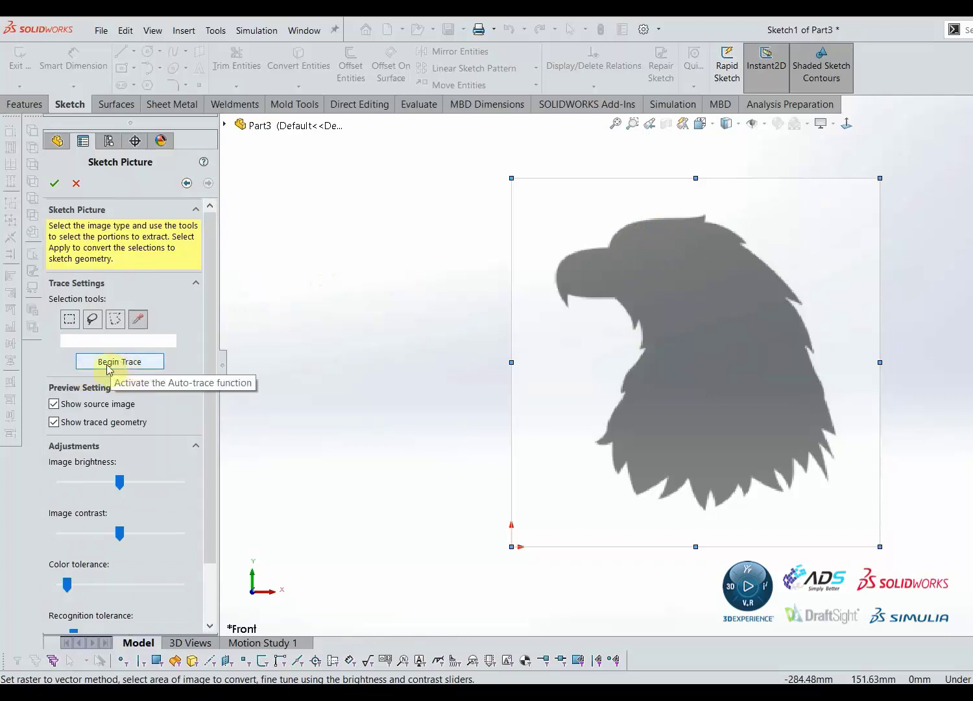
{"action": "left_click", "coordinate": [107, 365]}
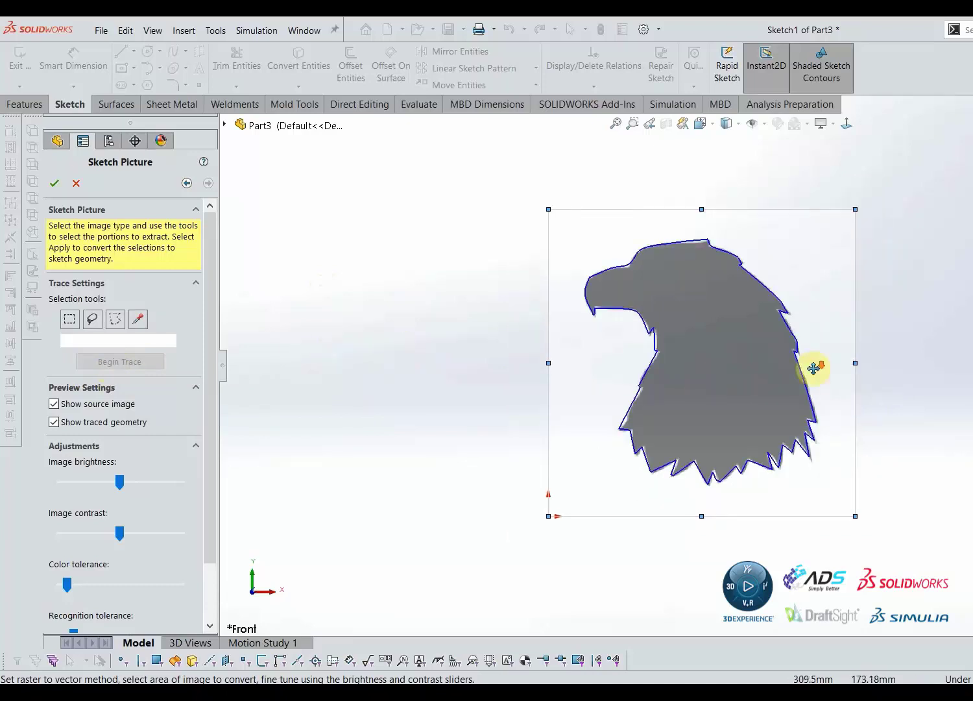
{"action": "left_click_drag", "start_coordinate": [815, 368], "coordinate": [794, 367]}
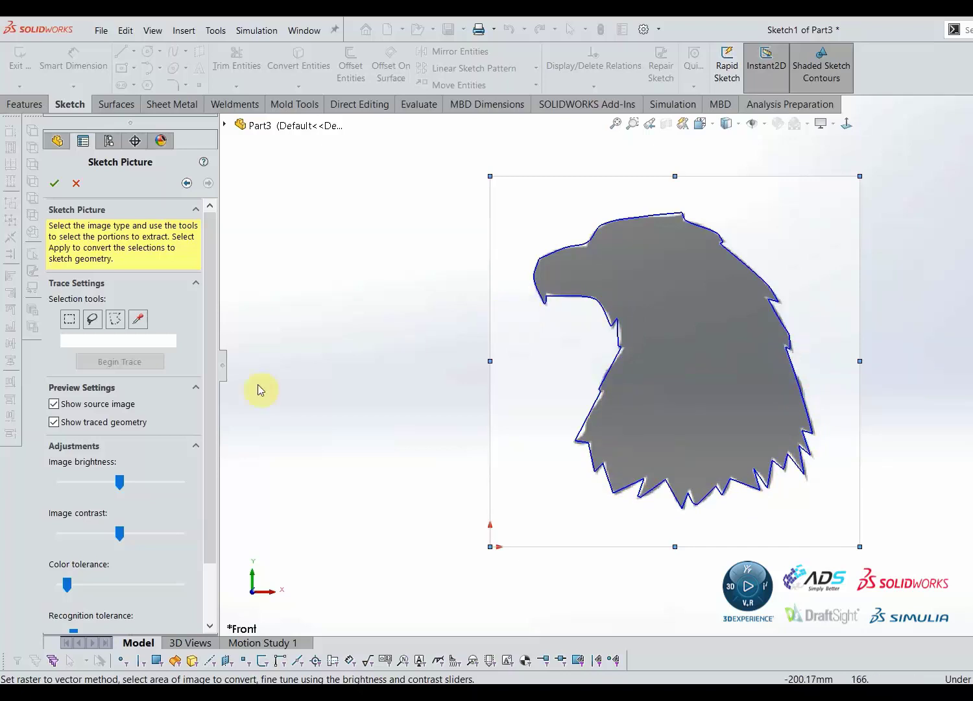
{"action": "scroll", "coordinate": [208, 344], "scroll_direction": "down", "scroll_amount": 1}
{"action": "left_click_drag", "start_coordinate": [209, 344], "coordinate": [208, 396]}
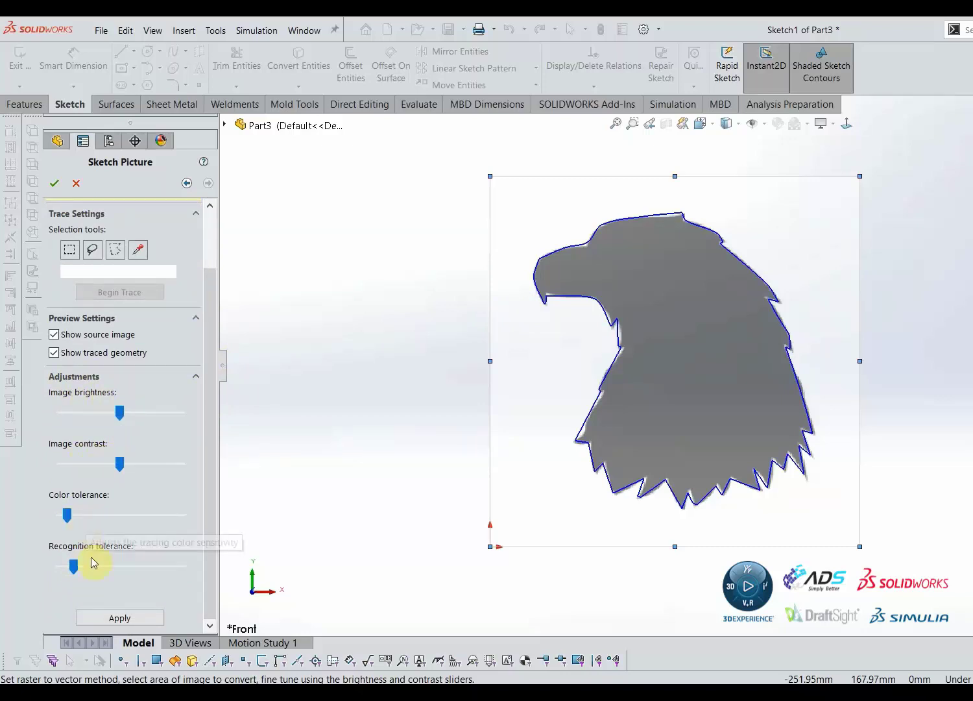
- Raise colour tolerance and image contrast, and lower image brightness slightly for the eagle trace
{"action": "left_click_drag", "start_coordinate": [69, 515], "coordinate": [101, 523]}
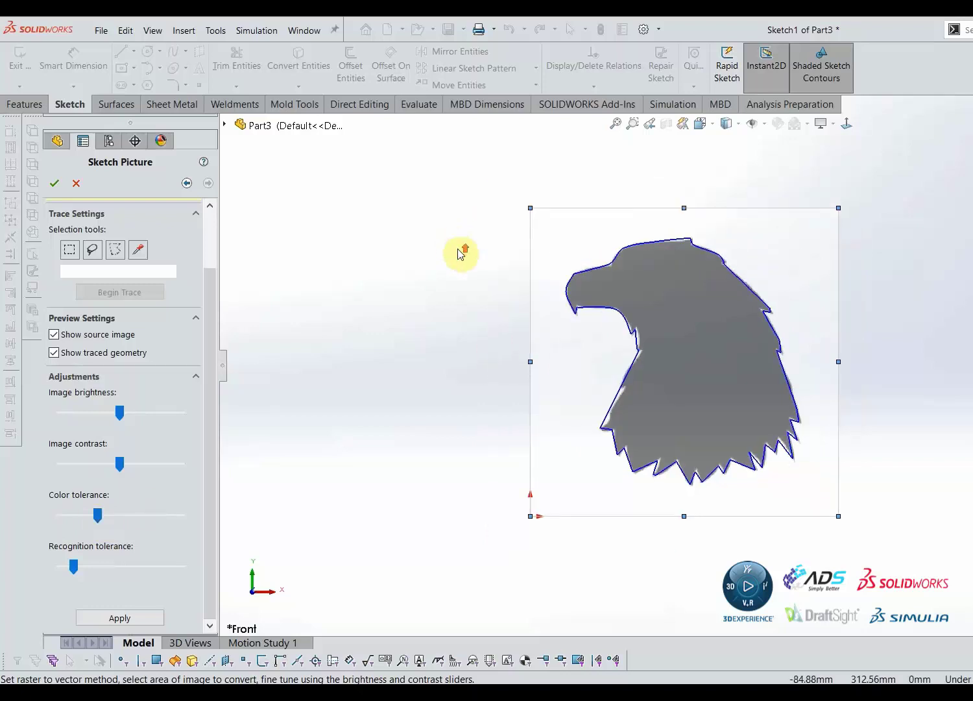
{"action": "scroll", "coordinate": [850, 379], "scroll_direction": "up", "scroll_amount": 2}
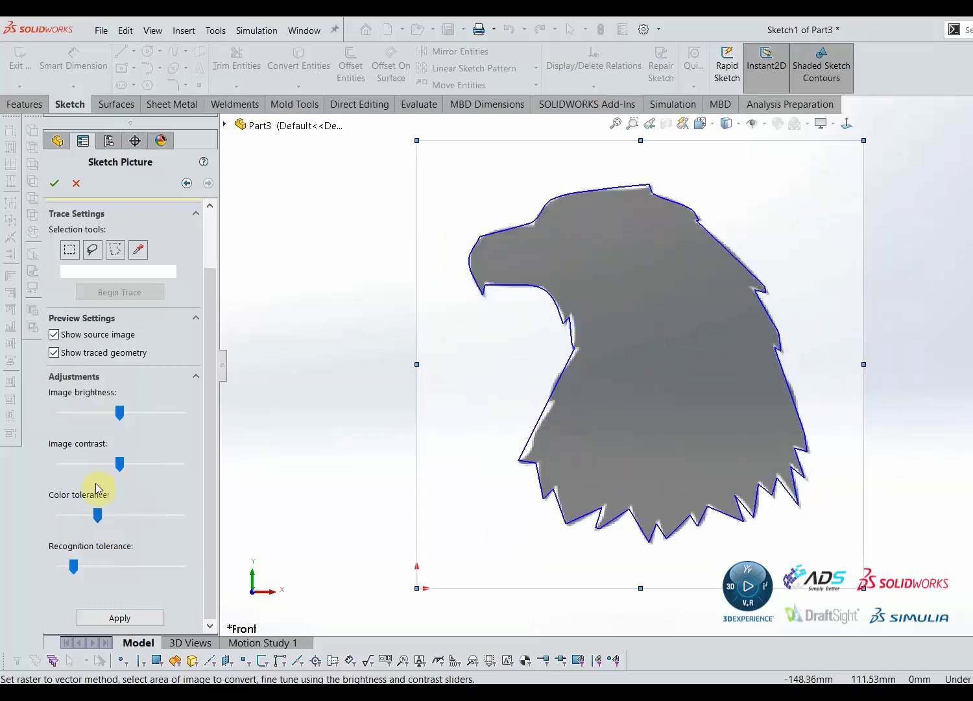
{"action": "left_click_drag", "start_coordinate": [97, 515], "coordinate": [126, 511]}
{"action": "left_click_drag", "start_coordinate": [128, 466], "coordinate": [140, 464]}
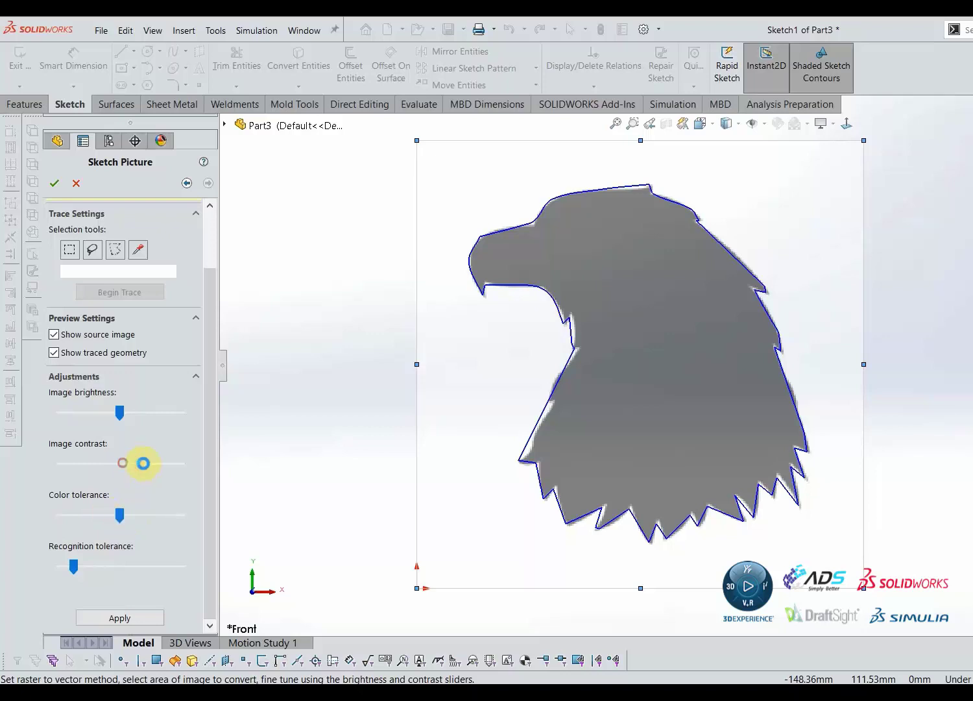
{"action": "left_click", "coordinate": [118, 413]}
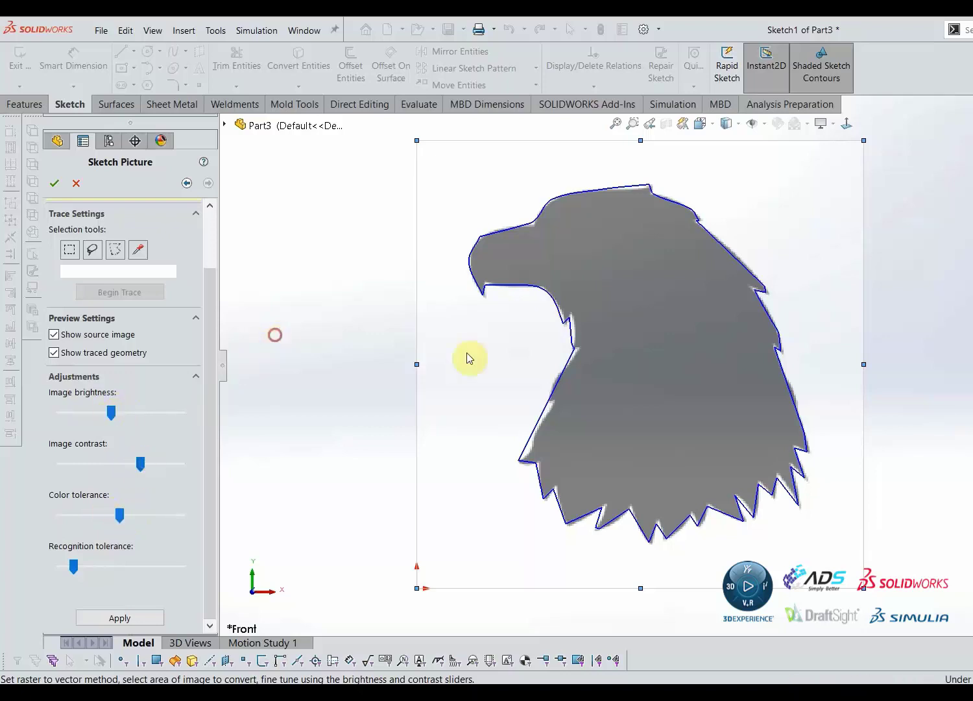
{"action": "scroll", "coordinate": [821, 348], "scroll_direction": "up", "scroll_amount": 2}
{"action": "scroll", "coordinate": [832, 366], "scroll_direction": "down", "scroll_amount": 2}
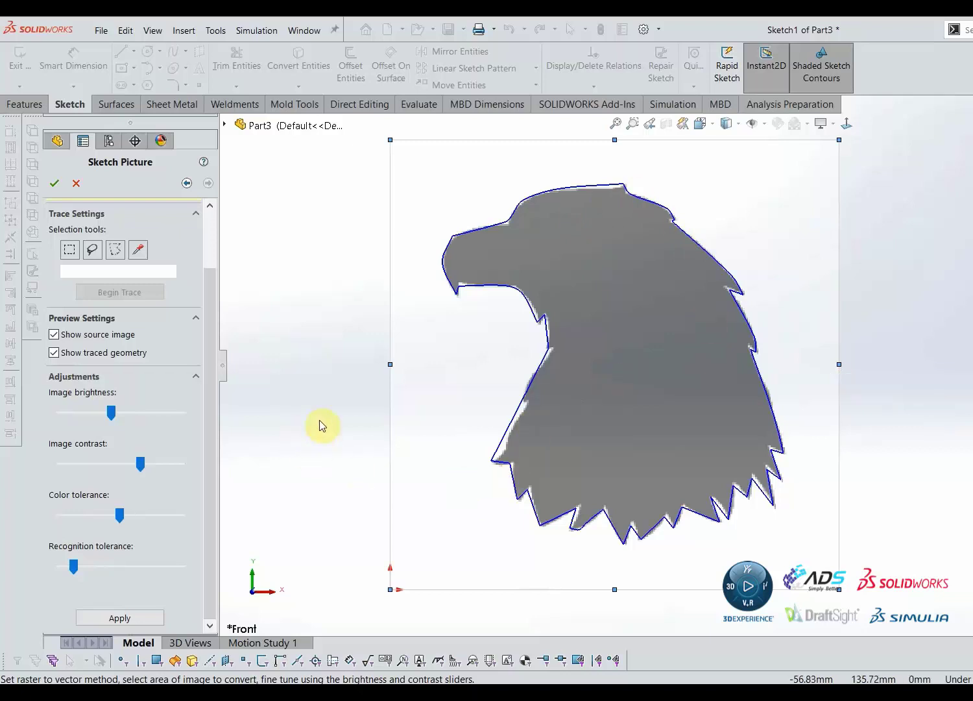
- Accept the sketch picture, exit Sketch1, and suppress Sketch Picture1 in the tree
{"action": "left_click", "coordinate": [53, 187]}
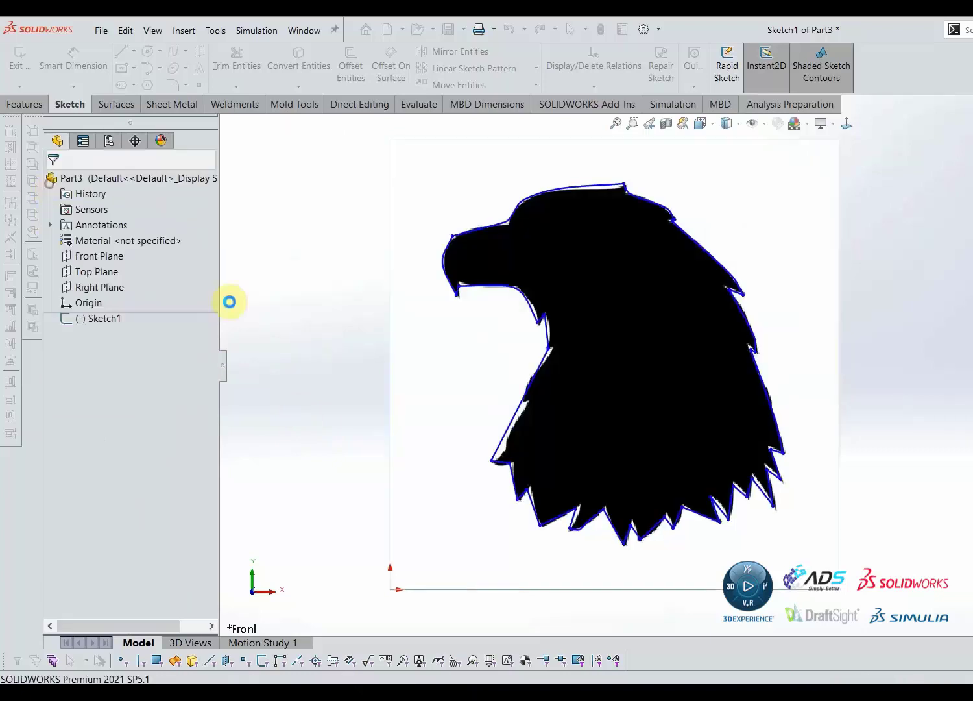
{"action": "left_click", "coordinate": [292, 307]}
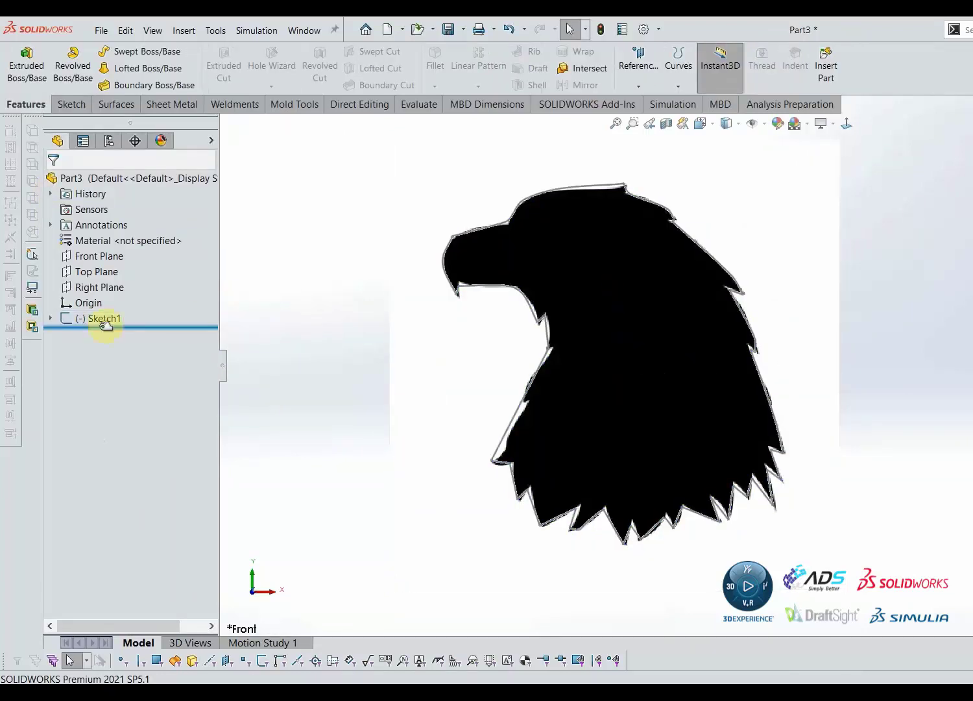
{"action": "left_click", "coordinate": [51, 319]}
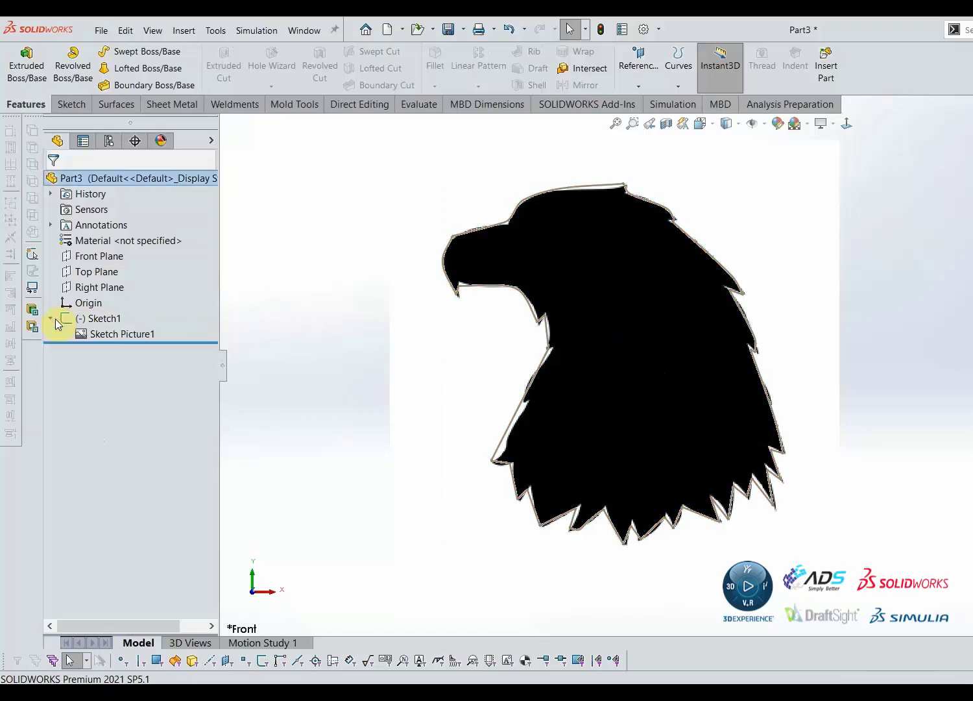
{"action": "right_click", "coordinate": [113, 336]}
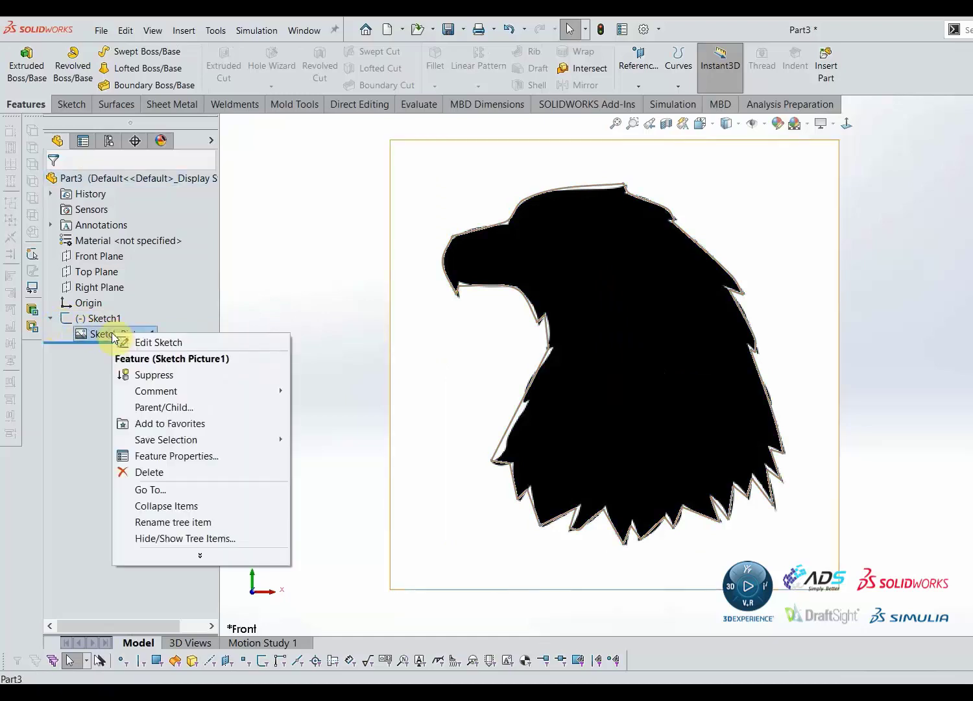
{"action": "left_click", "coordinate": [158, 376]}
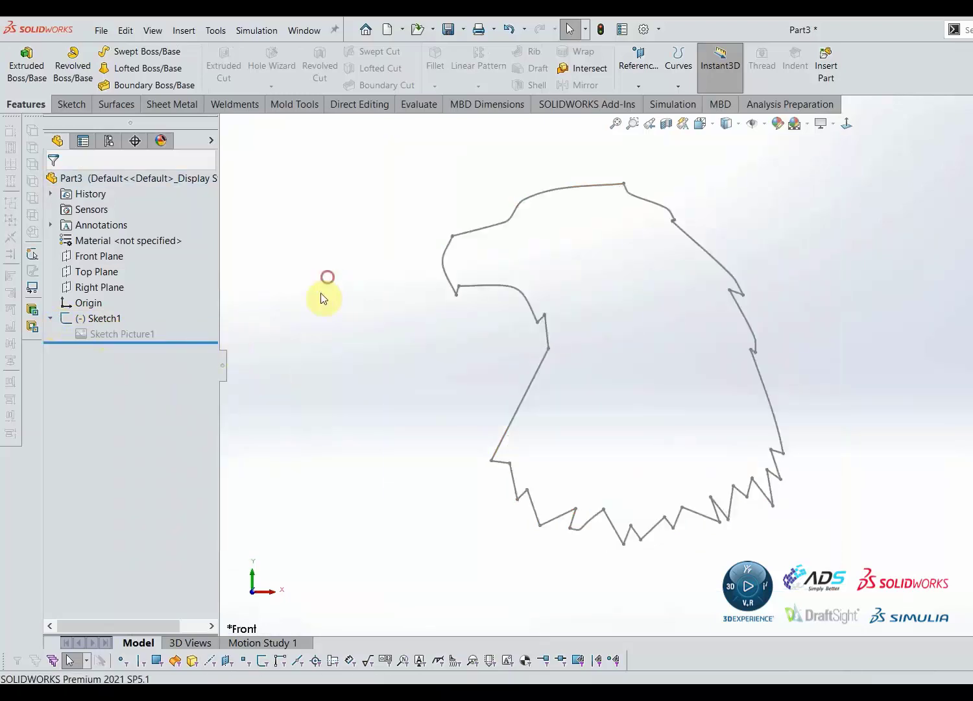
{"action": "mouse_move", "coordinate": [685, 344]}
{"action": "middle_mouse_down"}
{"action": "mouse_move", "coordinate": [591, 330]}
{"action": "mouse_move", "coordinate": [746, 377]}
{"action": "mouse_move", "coordinate": [706, 363]}
{"action": "mouse_move", "coordinate": [654, 368]}
{"action": "mouse_move", "coordinate": [672, 393]}
{"action": "middle_mouse_up"}
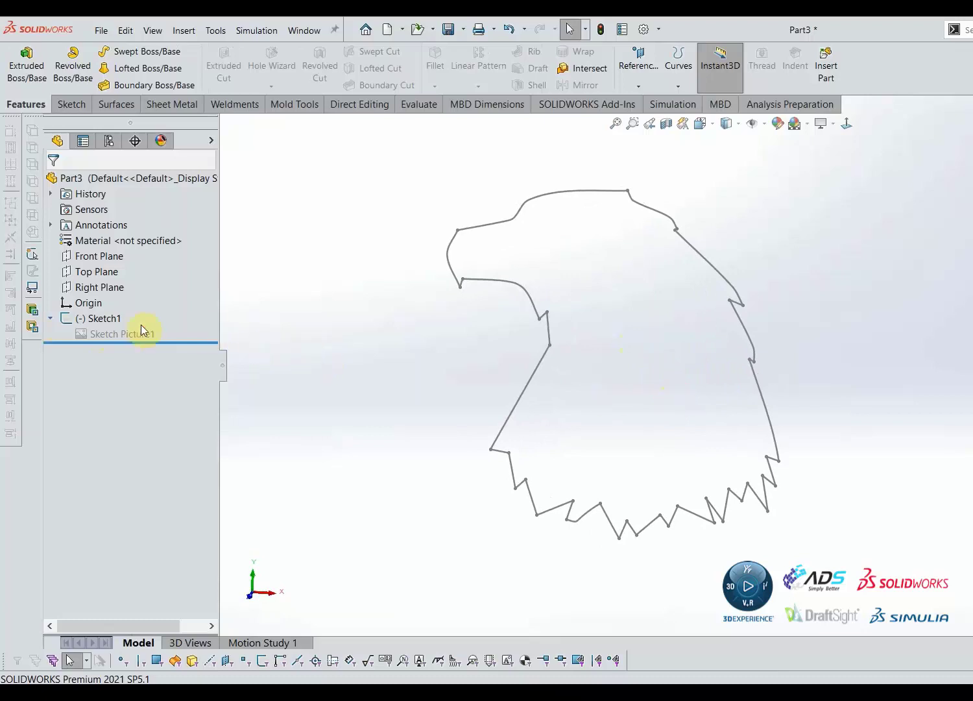
{"action": "left_click", "coordinate": [101, 319]}
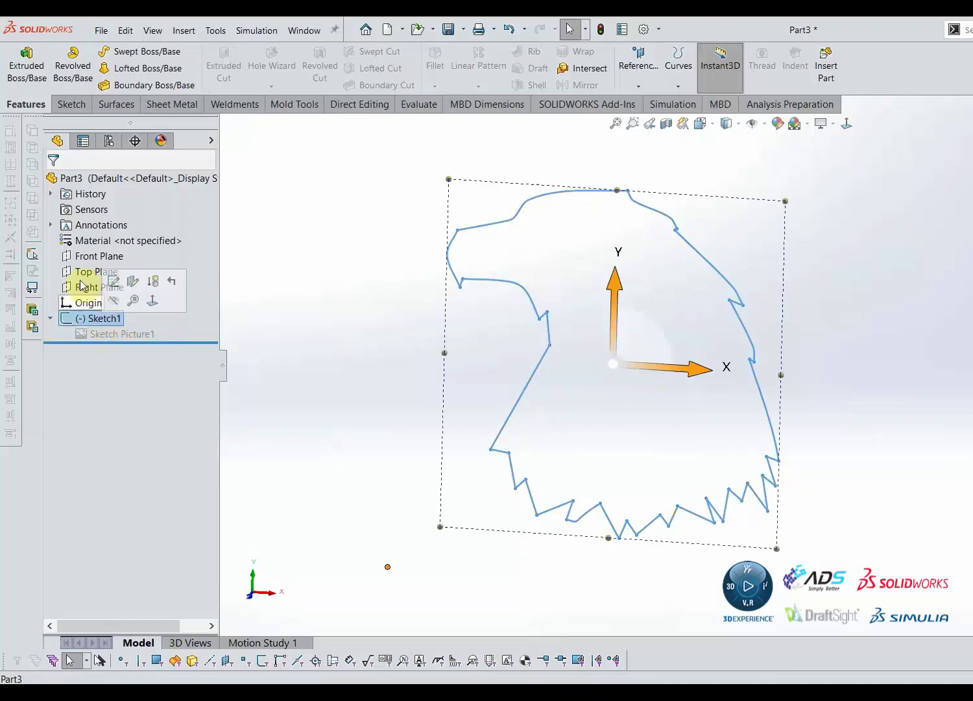
- Extrude Sketch1 Blind 10.00 mm into Boss-Extrude1 and orbit to view its thickness
{"action": "left_click", "coordinate": [24, 73]}
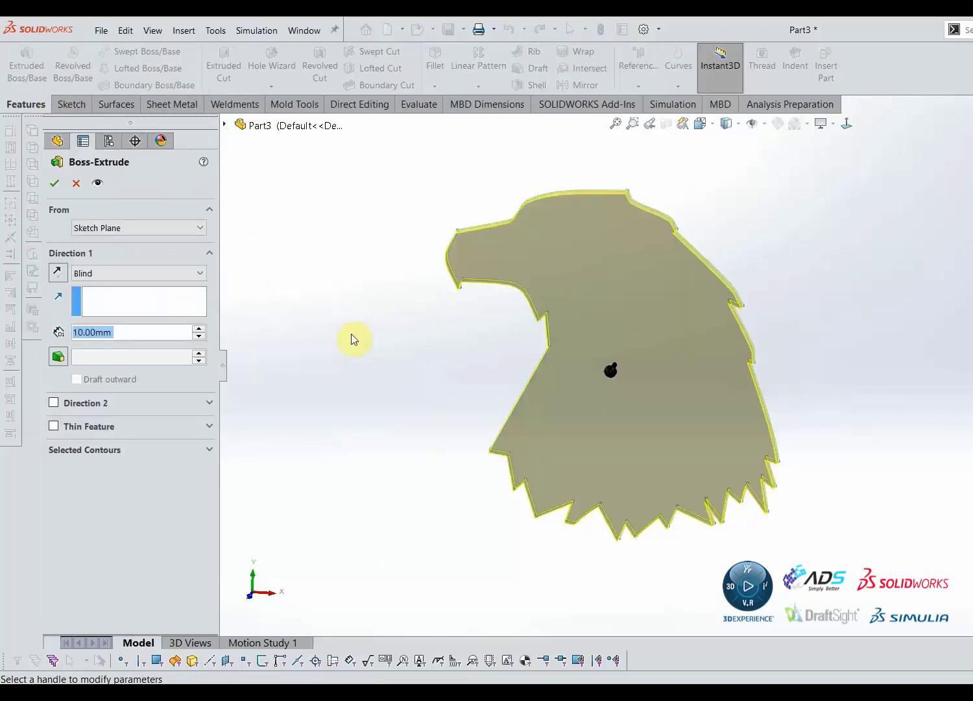
{"action": "middle_click_drag", "start_coordinate": [387, 352], "coordinate": [309, 330]}
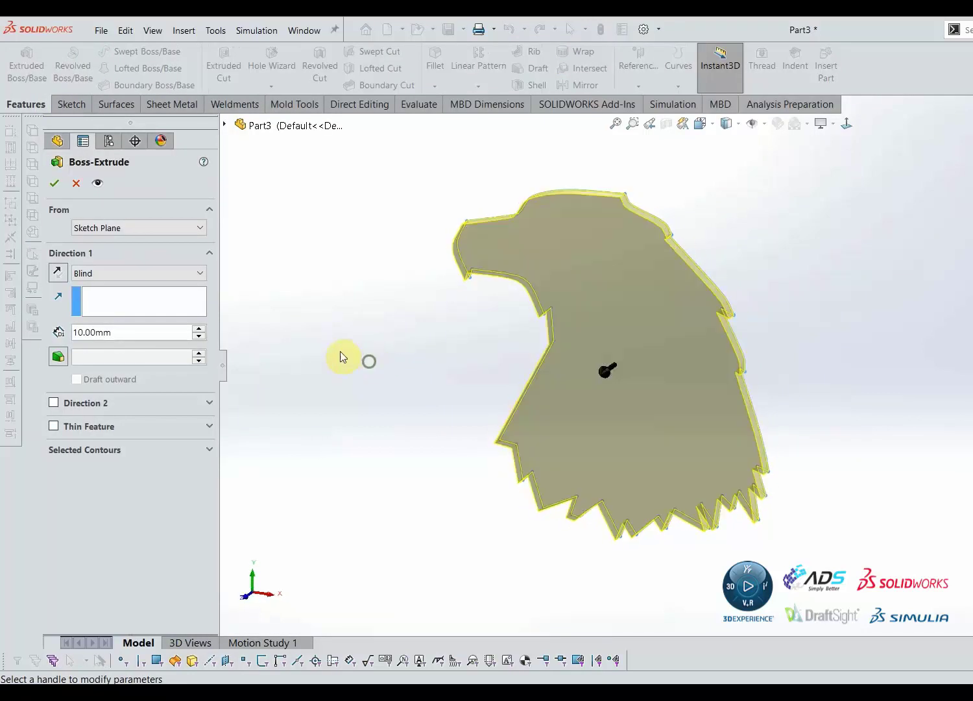
{"action": "left_click", "coordinate": [55, 183]}
{"action": "left_click", "coordinate": [351, 344]}
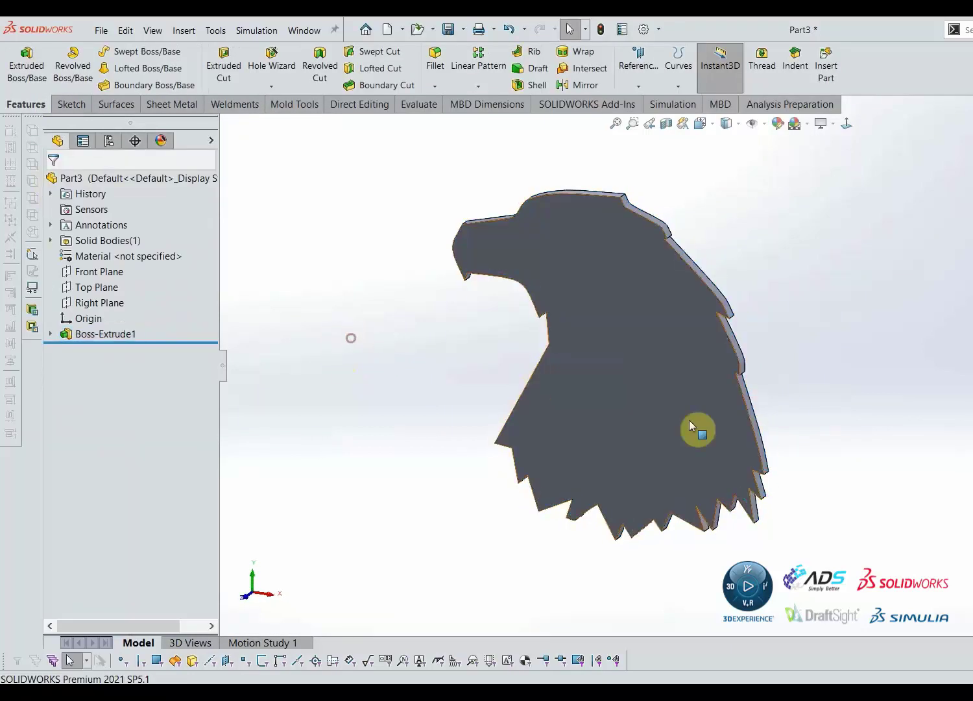
{"action": "mouse_move", "coordinate": [691, 406]}
{"action": "middle_mouse_down"}
{"action": "mouse_move", "coordinate": [591, 361]}
{"action": "mouse_move", "coordinate": [685, 391]}
{"action": "middle_mouse_up"}
{"action": "left_click", "coordinate": [835, 286]}
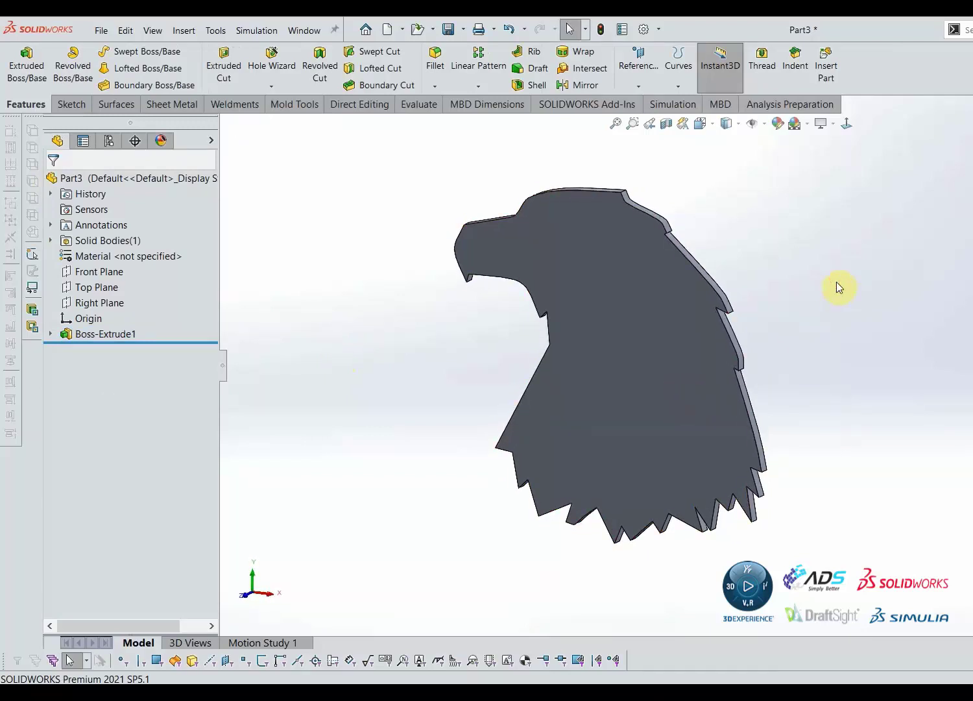